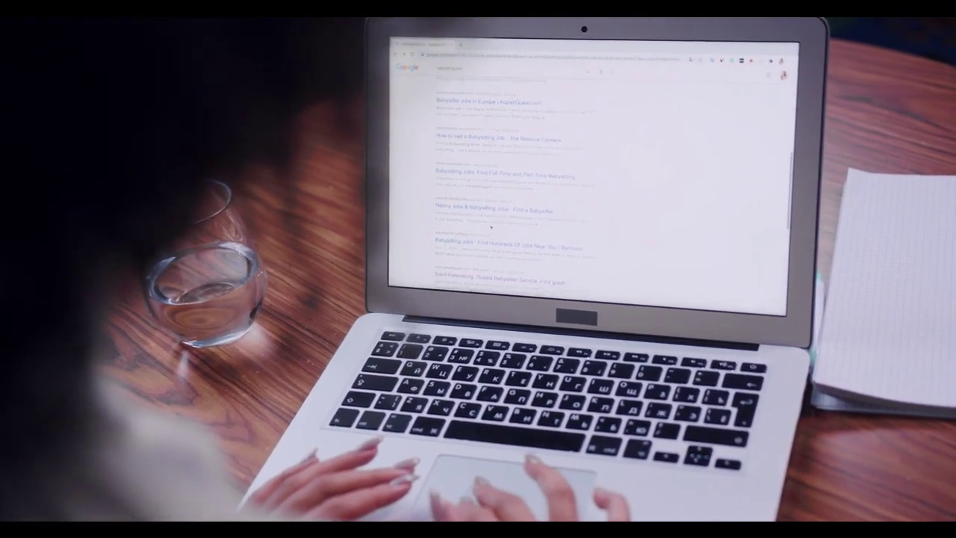
{"action": "scroll", "coordinate": [484, 220], "scroll_direction": "down", "scroll_amount": 2}
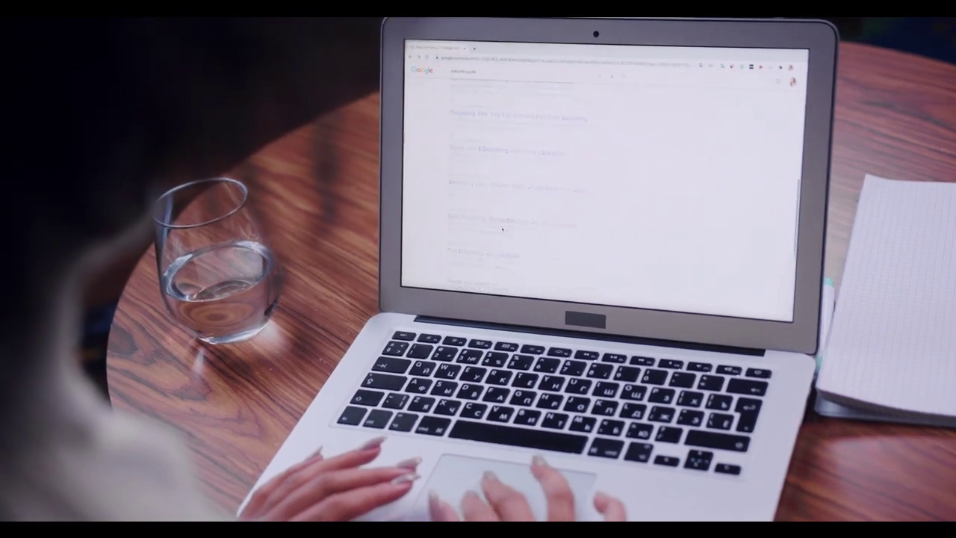
{"action": "scroll", "coordinate": [486, 217], "scroll_direction": "down", "scroll_amount": 2}
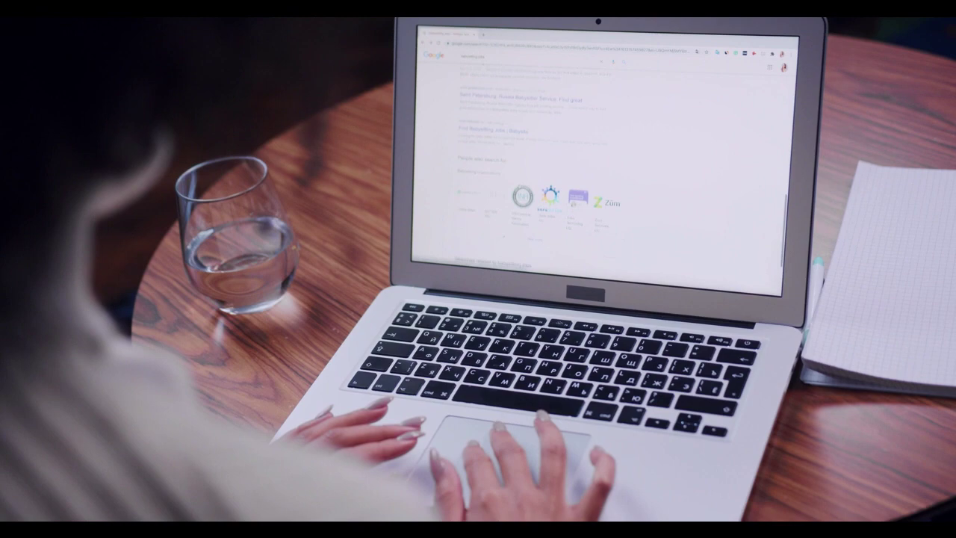
{"action": "scroll", "coordinate": [598, 165], "scroll_direction": "down", "scroll_amount": 2}
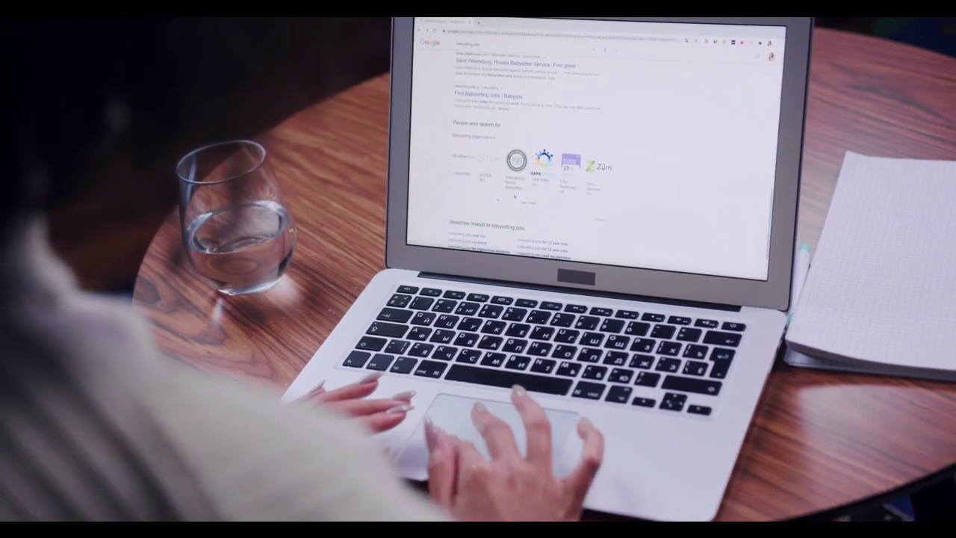
{"action": "left_click", "coordinate": [484, 131]}
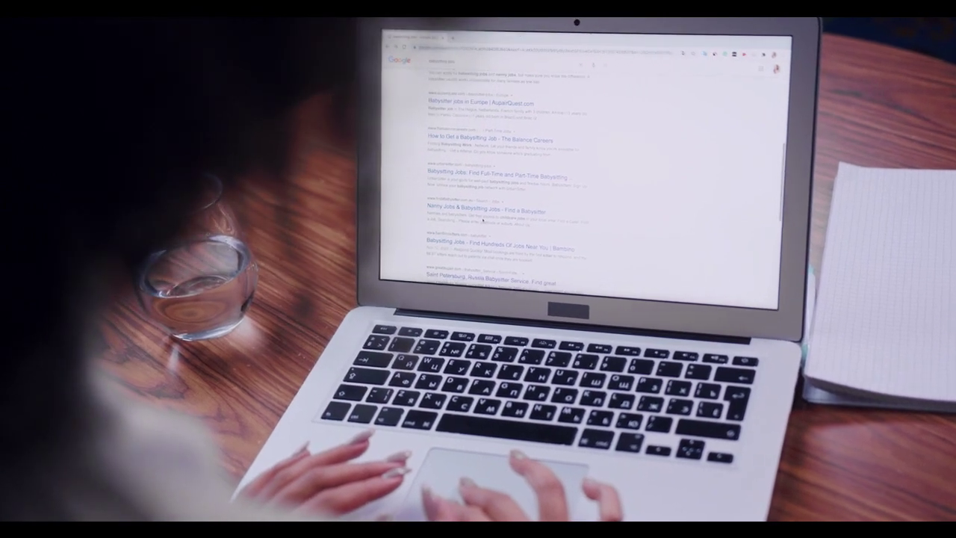
{"action": "scroll", "coordinate": [490, 227], "scroll_direction": "down", "scroll_amount": 3}
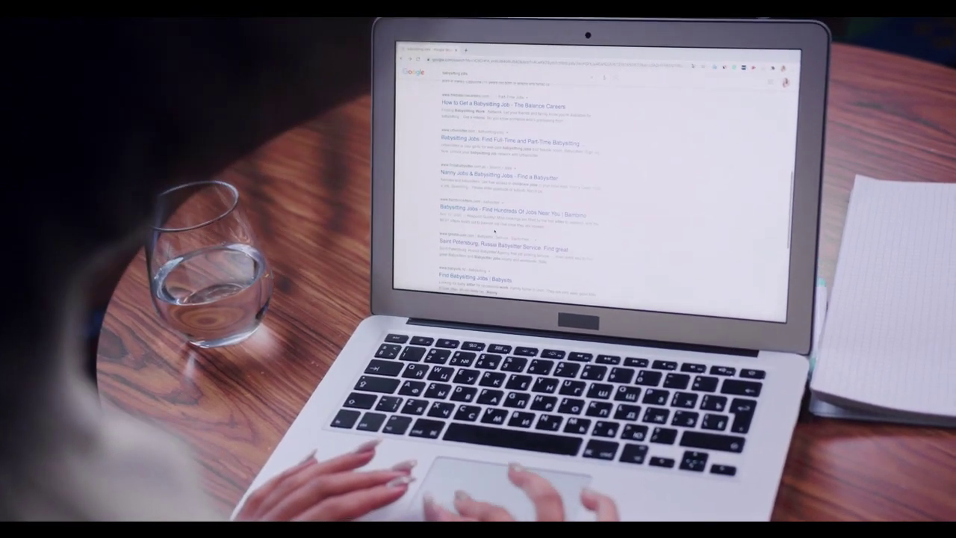
{"action": "scroll", "coordinate": [502, 230], "scroll_direction": "down", "scroll_amount": 5}
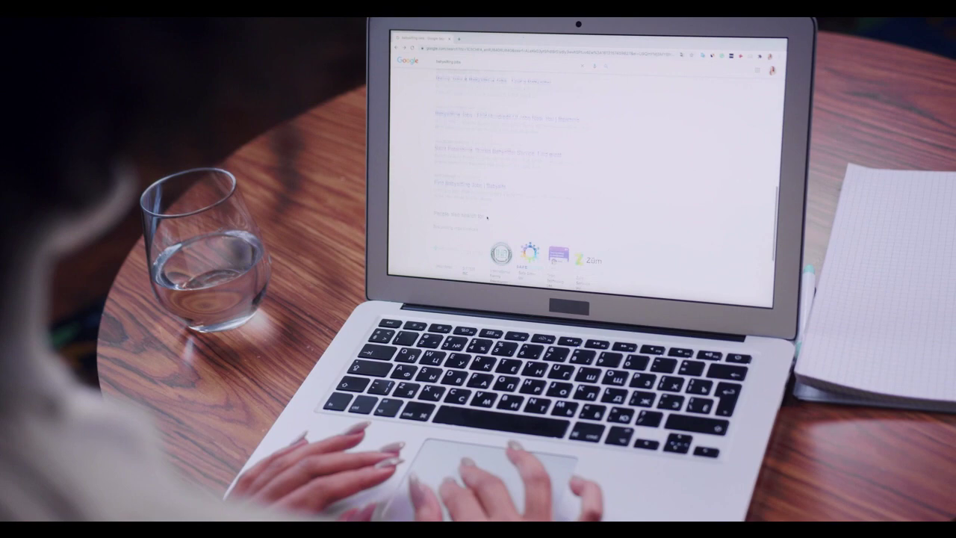
{"action": "scroll", "coordinate": [488, 217], "scroll_direction": "down", "scroll_amount": 2}
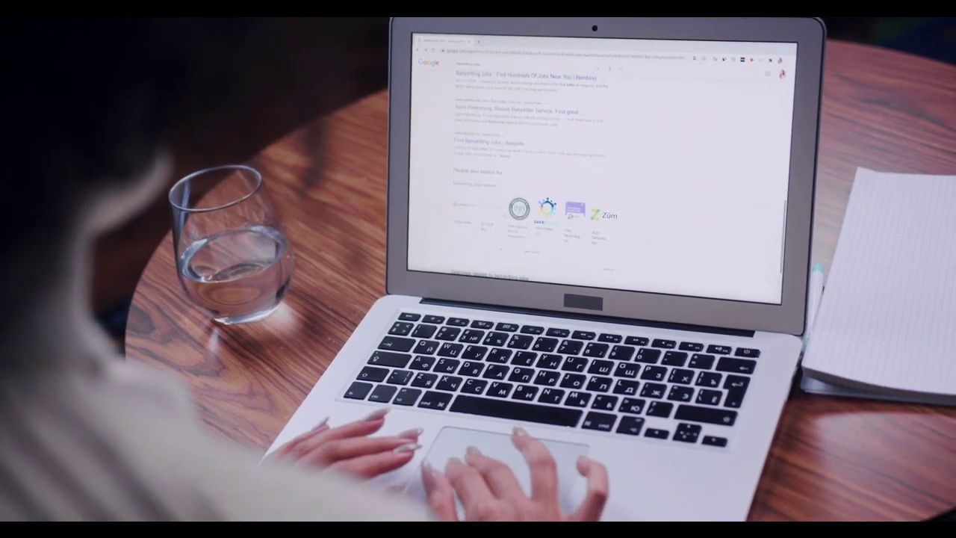
{"action": "scroll", "coordinate": [597, 150], "scroll_direction": "down", "scroll_amount": 2}
{"action": "scroll", "coordinate": [590, 142], "scroll_direction": "down", "scroll_amount": 1}
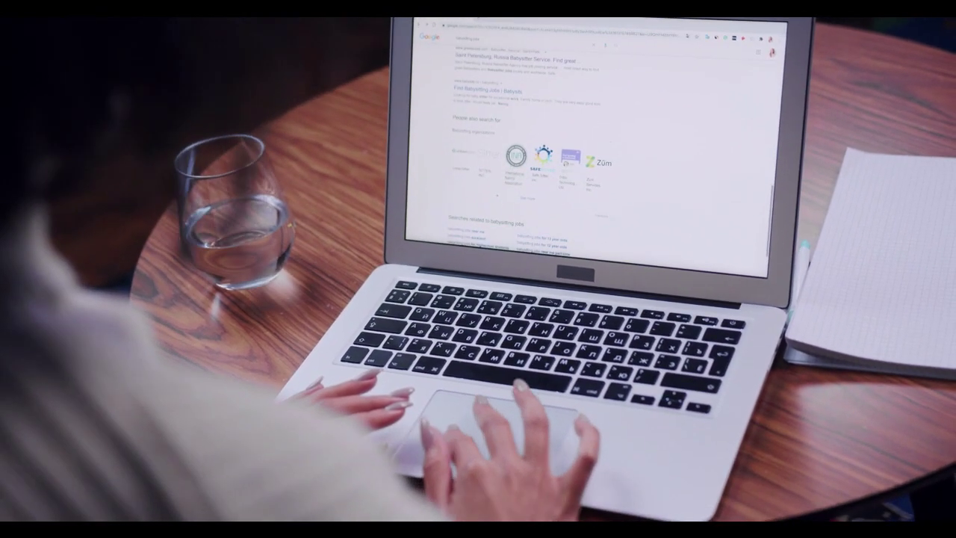
{"action": "left_click", "coordinate": [485, 136]}
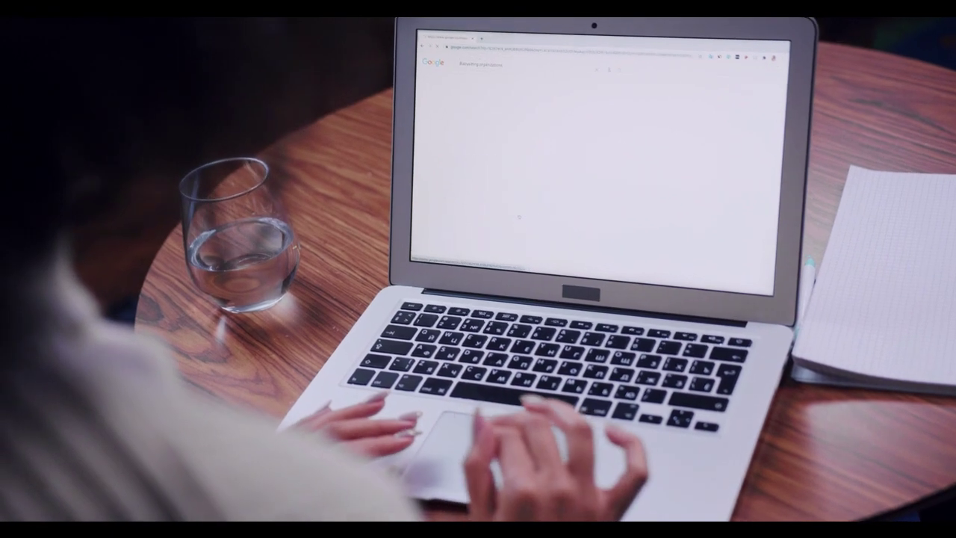